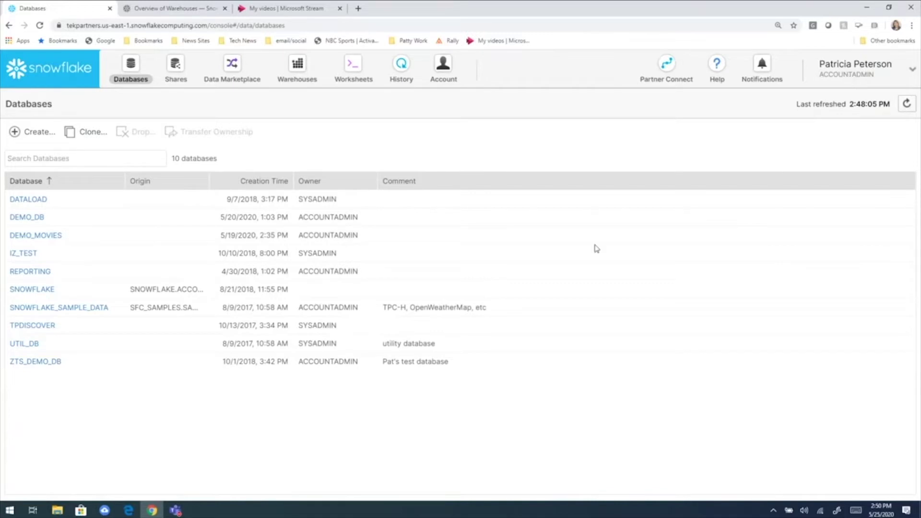
# Open the DEMO_DB database and inspect the column definitions of the SALESCUSTOMER, COUNTRY and WEATHER_14 tables.
pyautogui.click(33, 219)
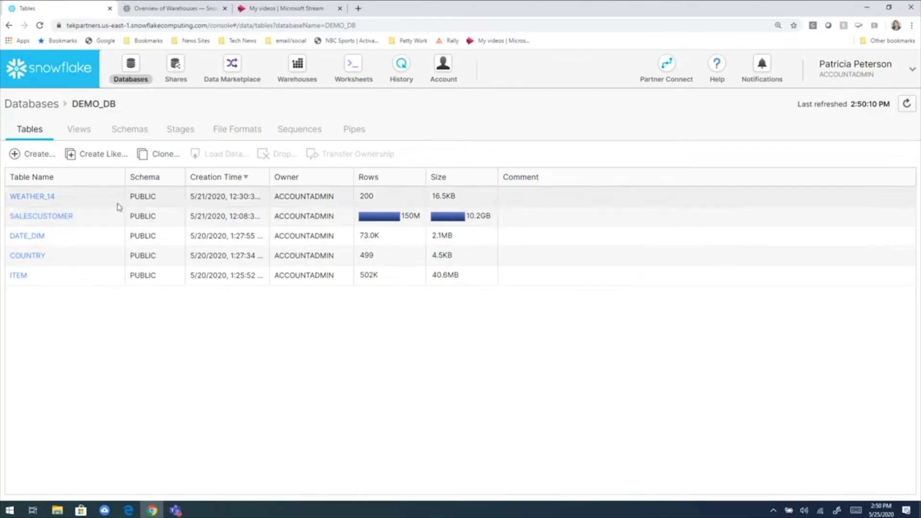
pyautogui.click(52, 217)
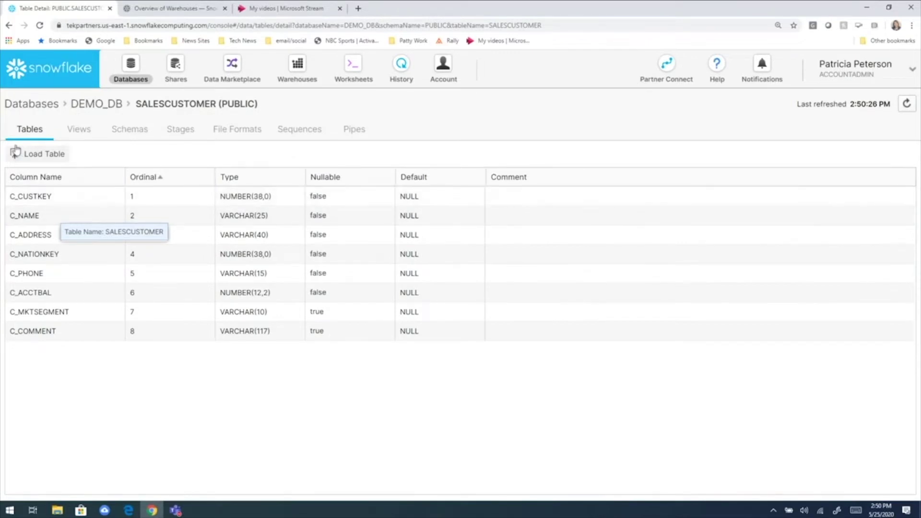
pyautogui.click(100, 104)
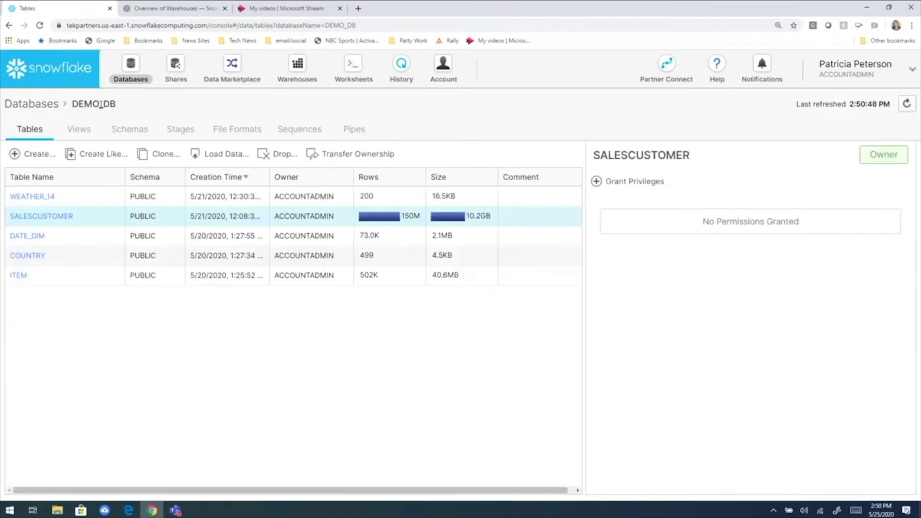
pyautogui.click(33, 256)
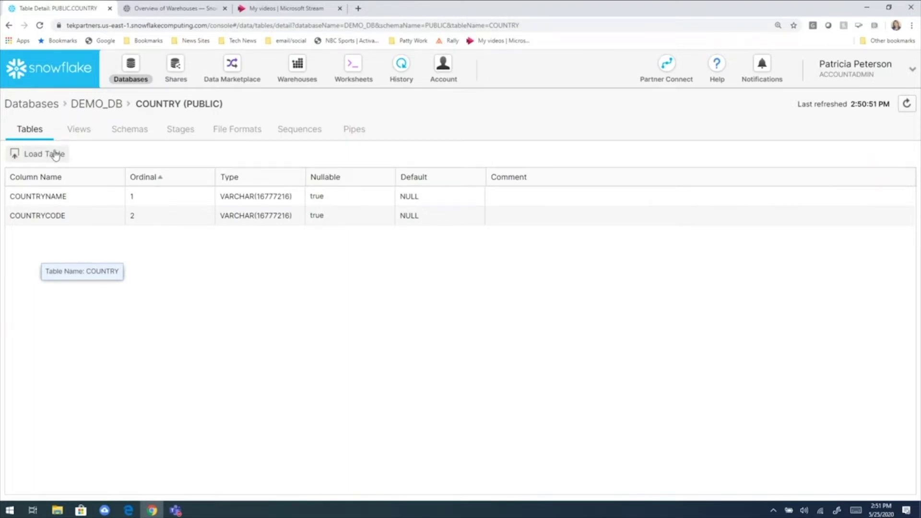
pyautogui.click(109, 109)
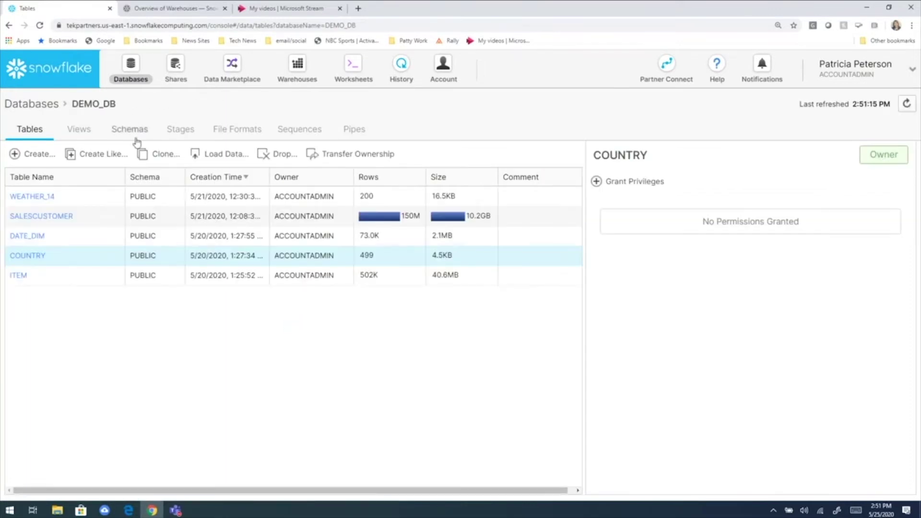
pyautogui.click(36, 198)
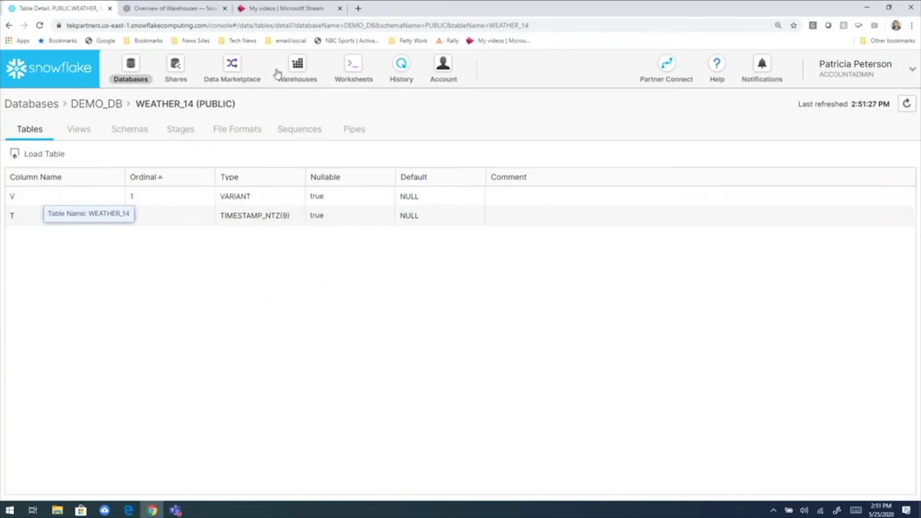
# Preview the data of DEMO_DB's WEATHER_14 table from the worksheet's object browser.
pyautogui.click(356, 72)
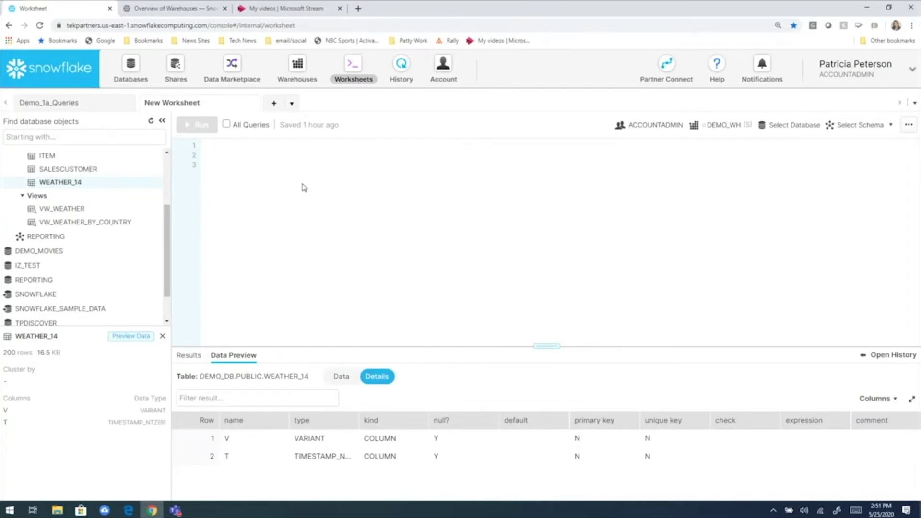
pyautogui.scroll(3, 169, 225)
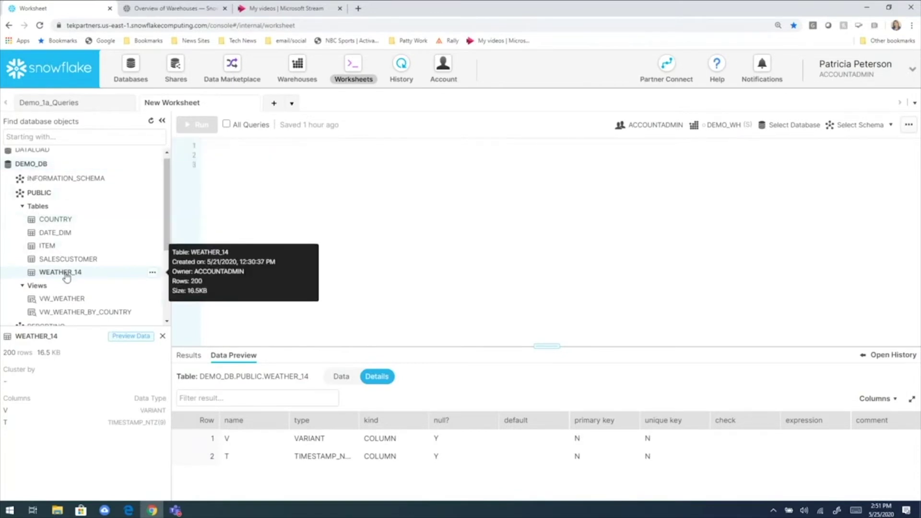
pyautogui.scroll(-2, 152, 292)
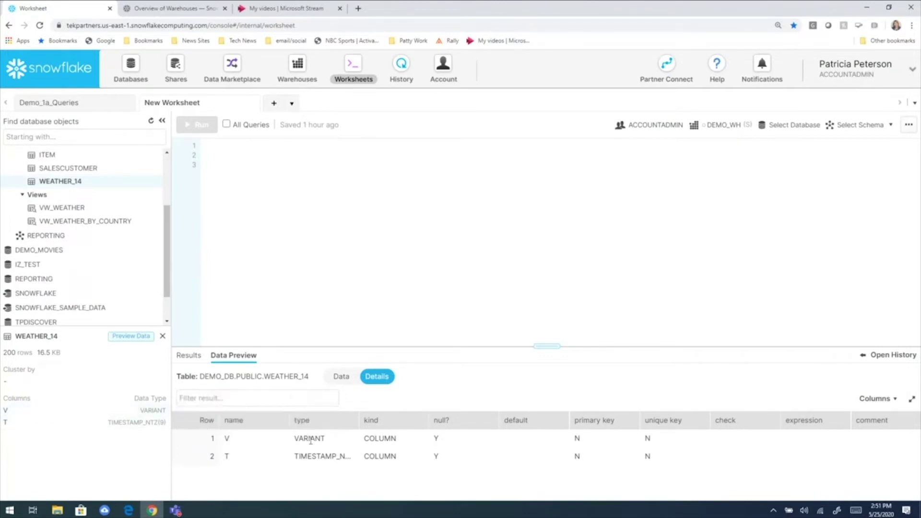
pyautogui.click(145, 340)
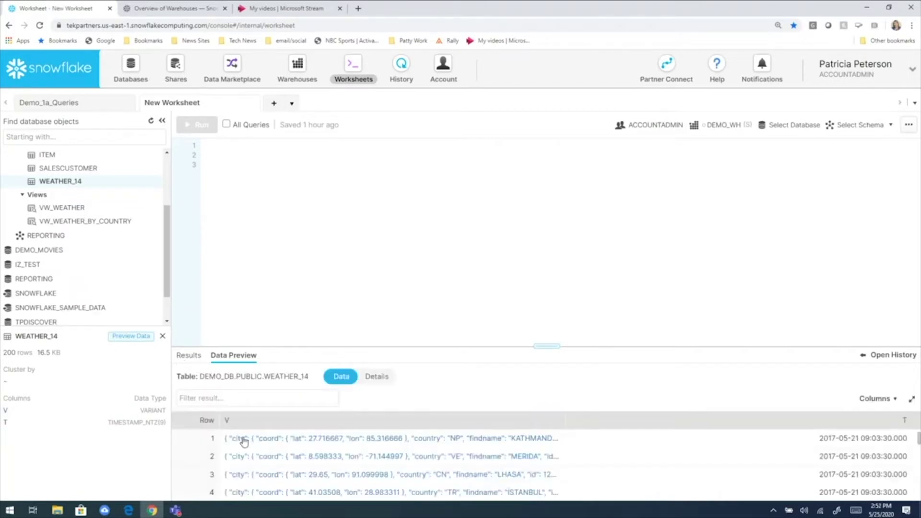
# Open the full JSON in column V of the first WEATHER_14 row, read it through and close it.
pyautogui.click(379, 442)
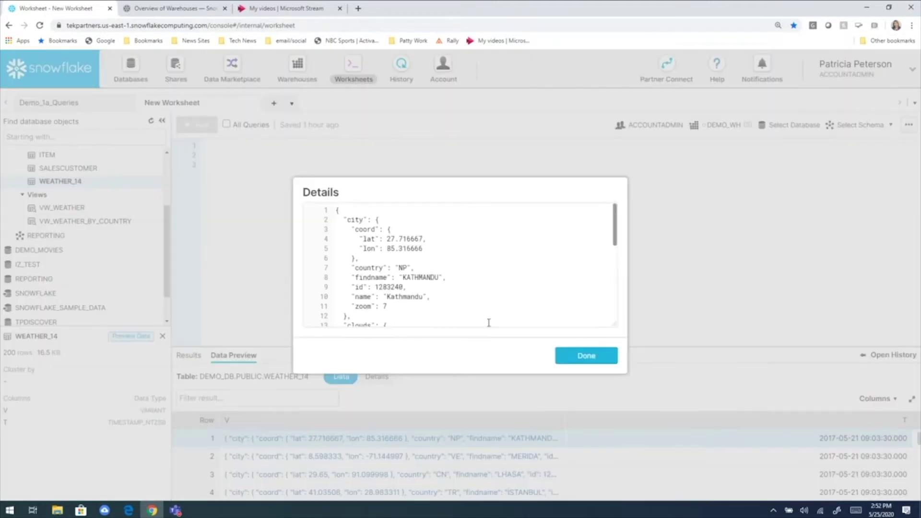
pyautogui.click(491, 315)
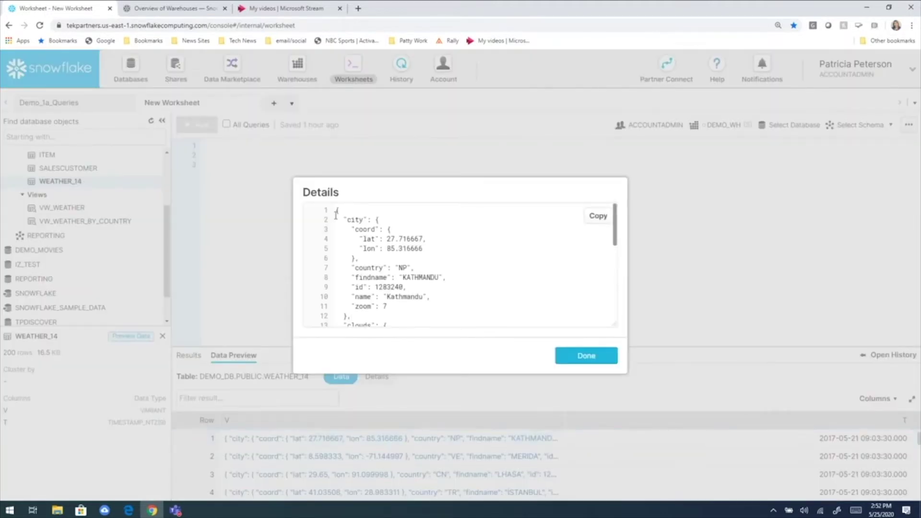
pyautogui.scroll(-3, 384, 269)
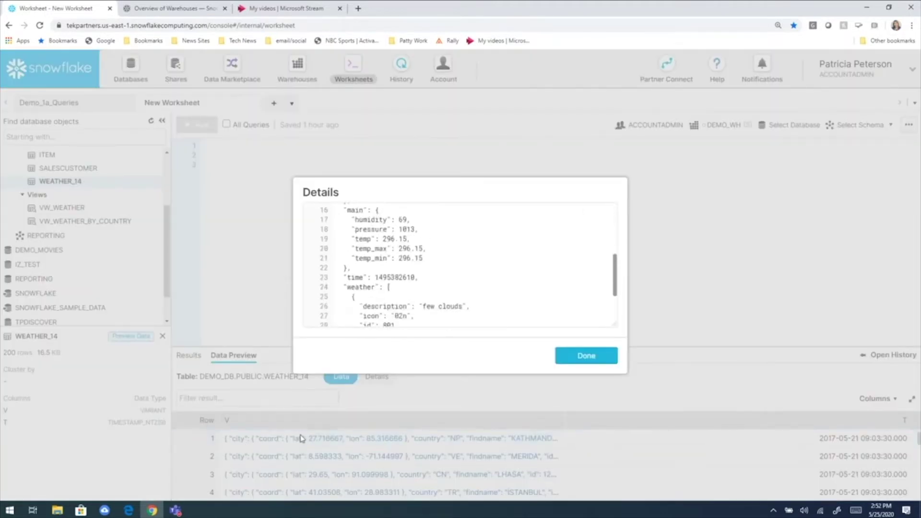
pyautogui.scroll(3, 393, 264)
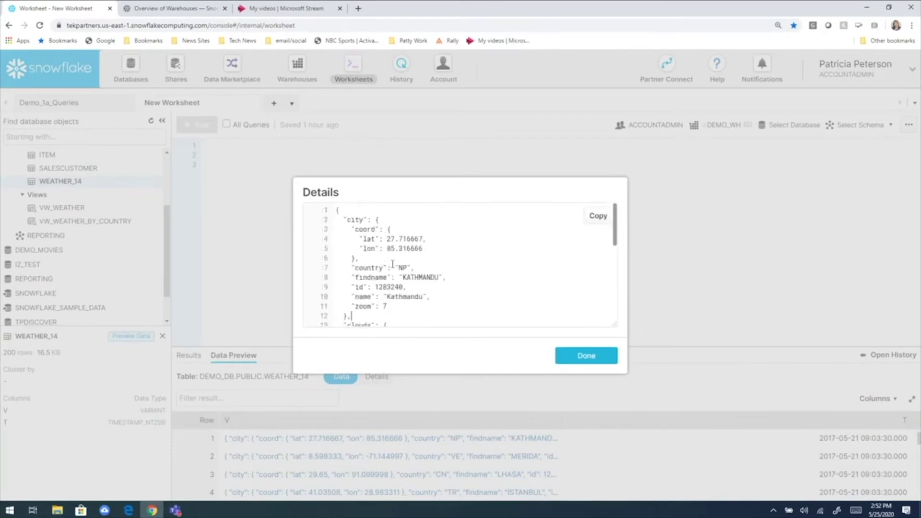
pyautogui.scroll(-5, 392, 264)
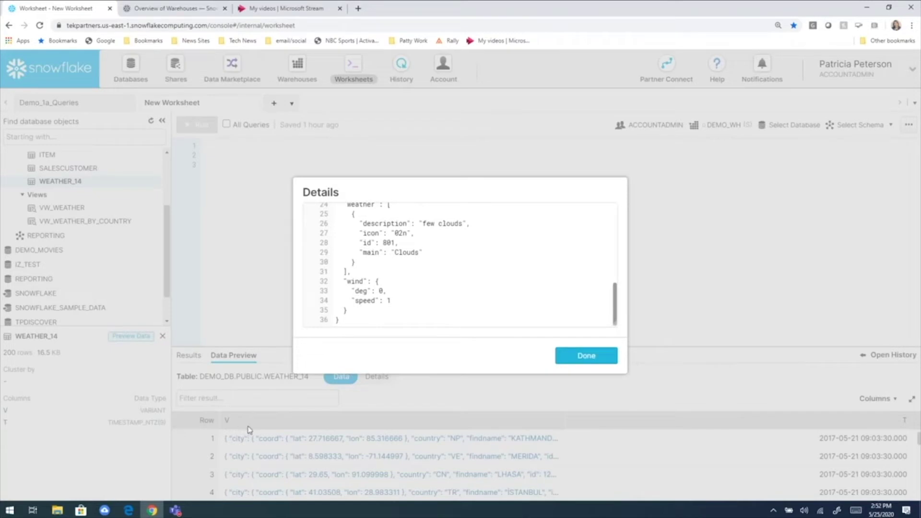
pyautogui.click(586, 356)
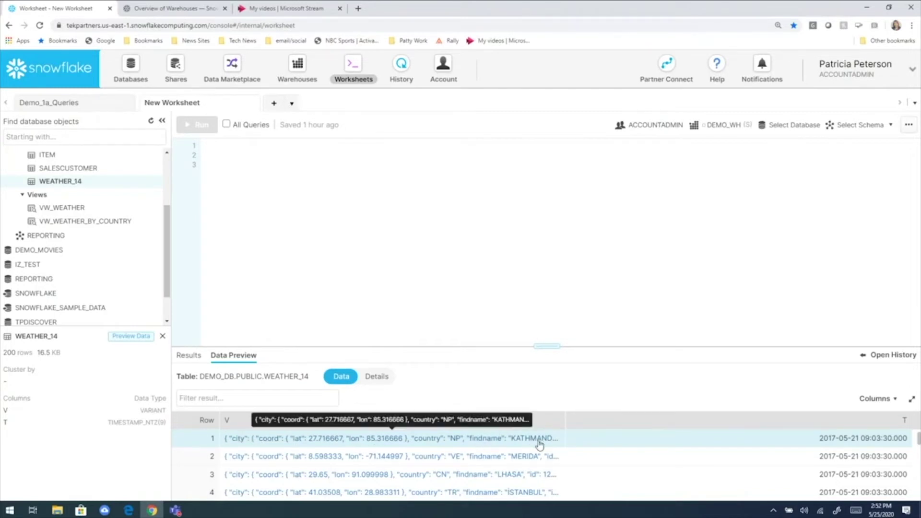
# Return to the DEMO_DB database, list its views and inspect the columns of VW_WEATHER_BY_COUNTRY.
pyautogui.click(147, 77)
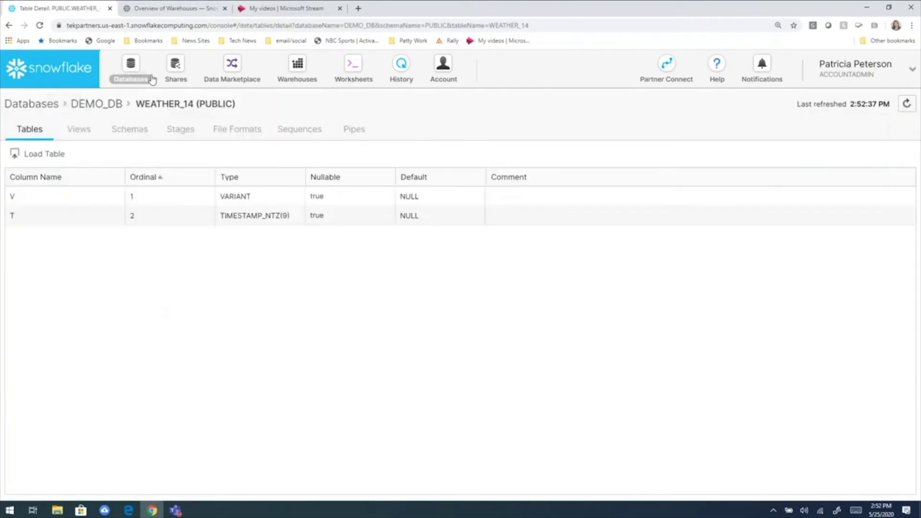
pyautogui.click(101, 107)
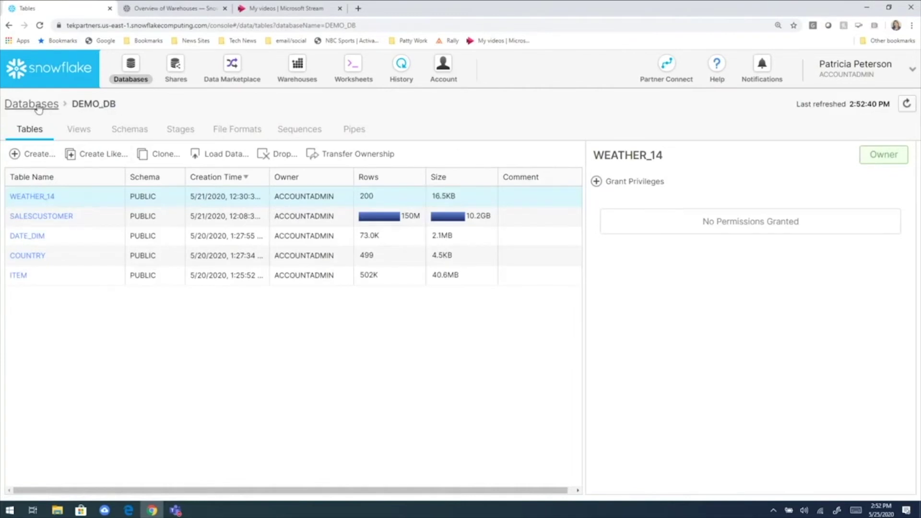
pyautogui.click(81, 132)
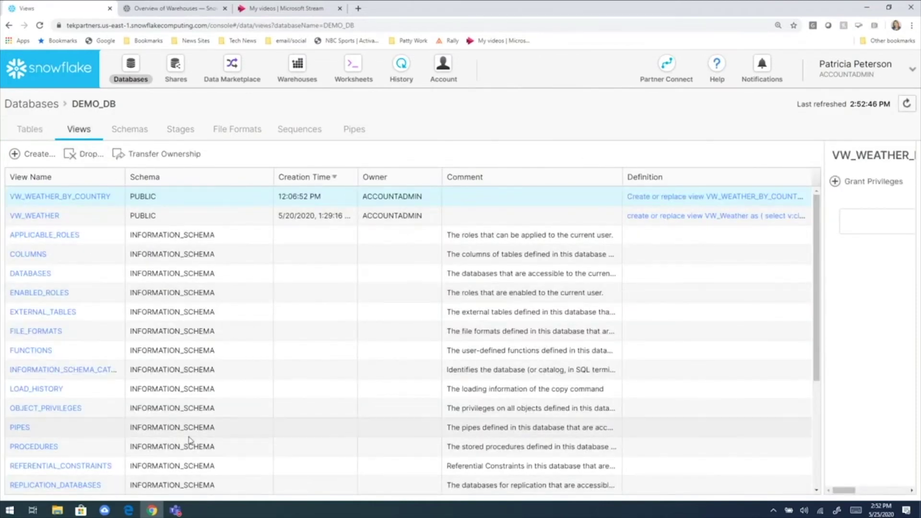
pyautogui.scroll(-1, 191, 440)
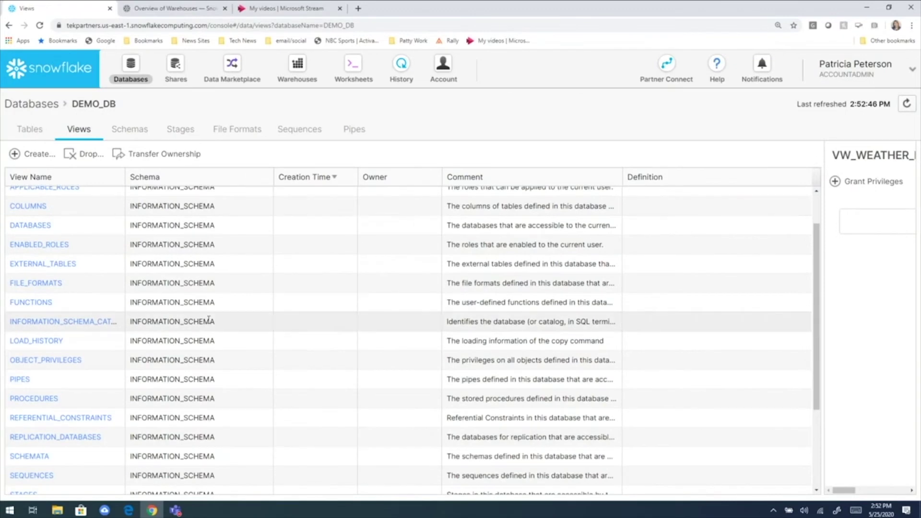
pyautogui.scroll(1, 209, 320)
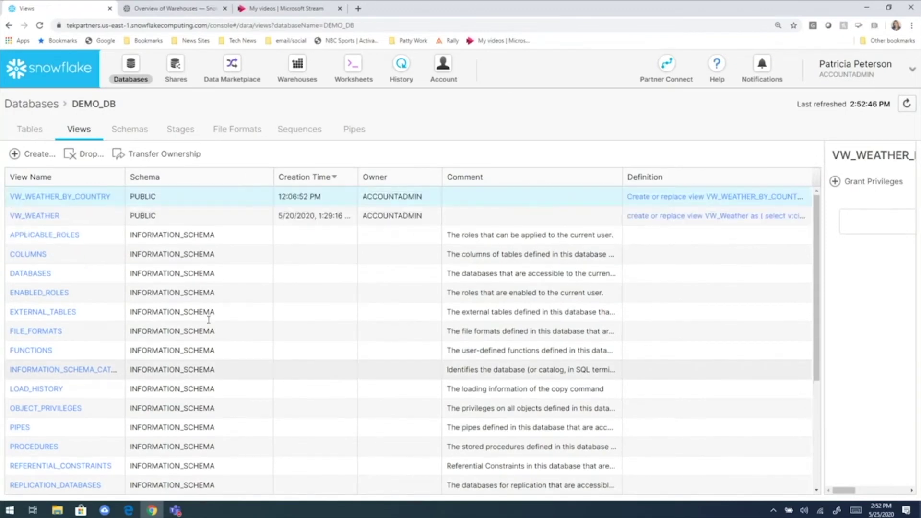
pyautogui.click(74, 200)
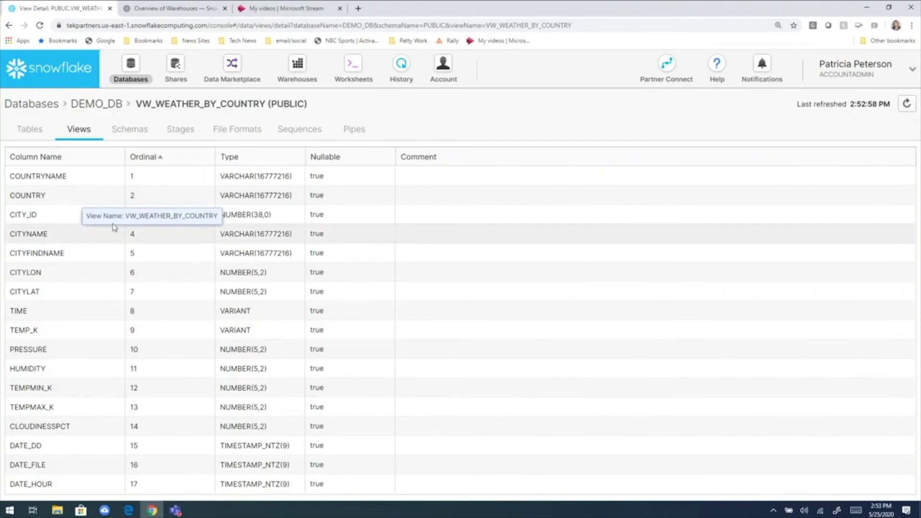
# Open the SQL definition of VW_WEATHER_BY_COUNTRY, examine its c.COUNTRYNAME line and close the definition.
pyautogui.click(103, 107)
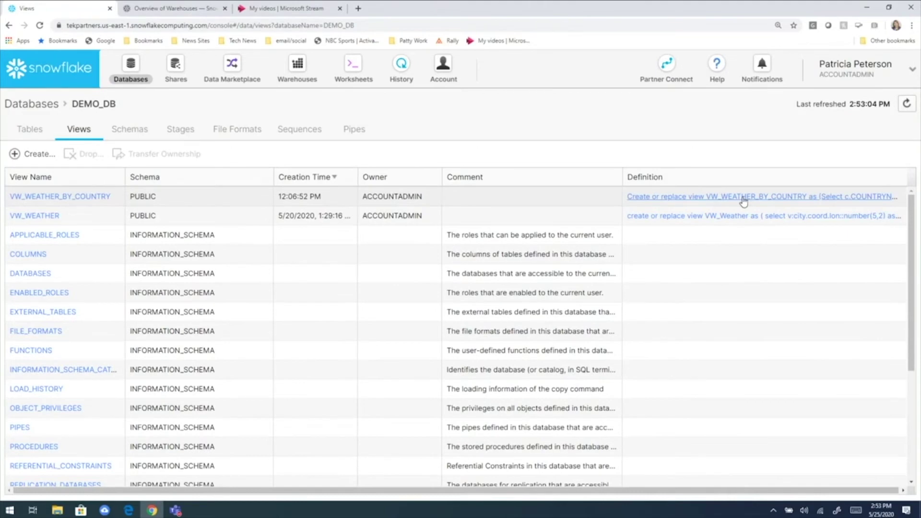
pyautogui.click(743, 198)
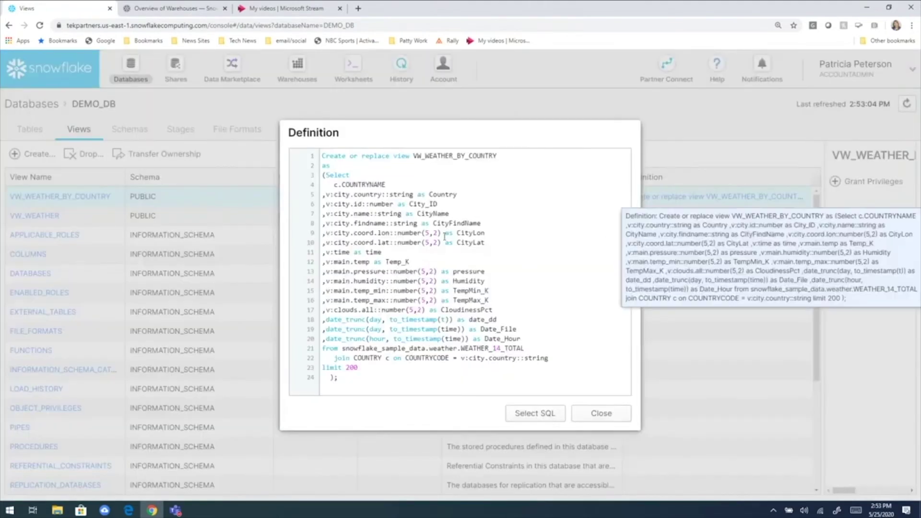
pyautogui.moveTo(387, 184); pyautogui.dragTo(314, 187)
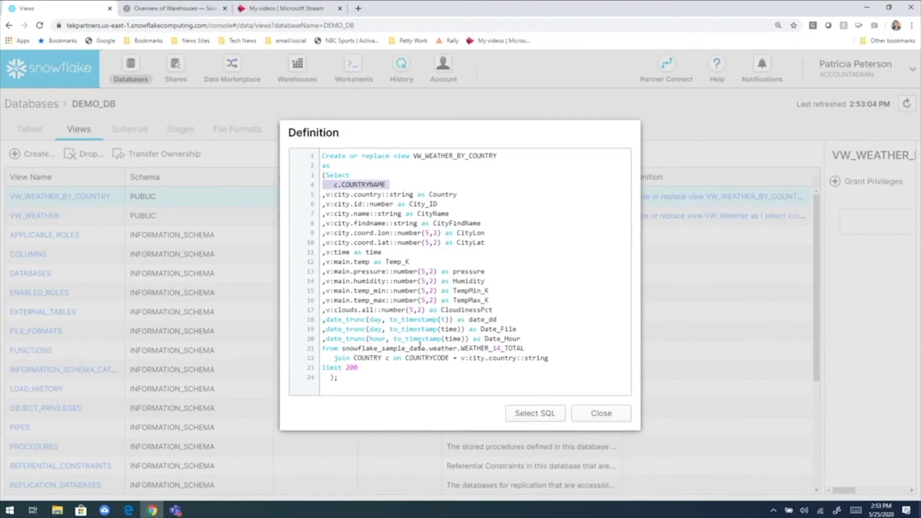
pyautogui.click(362, 194)
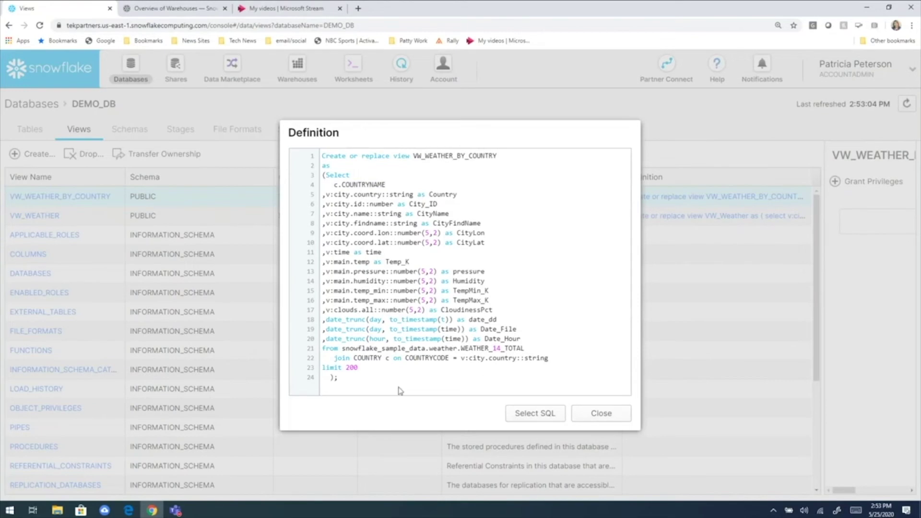
pyautogui.click(601, 413)
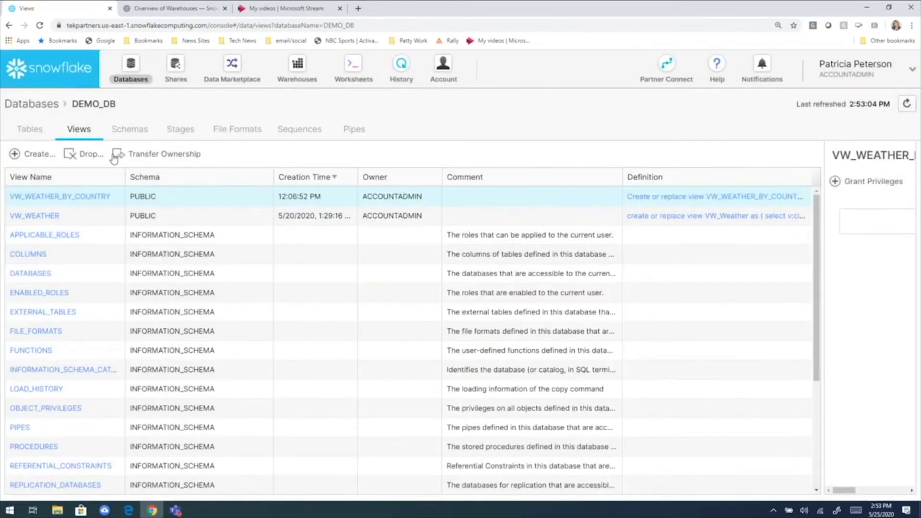
# Review the schemas and sequences of DEMO_DB, and return to its list of tables.
pyautogui.click(144, 135)
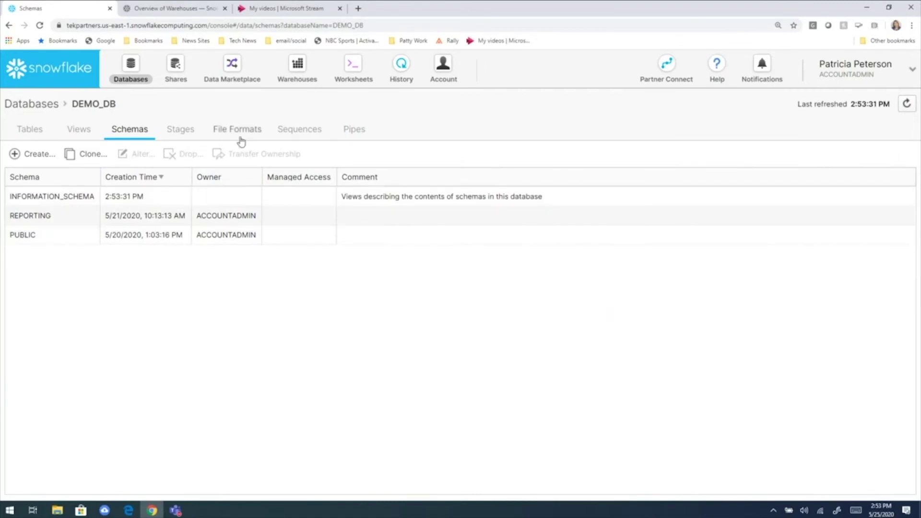
pyautogui.click(300, 135)
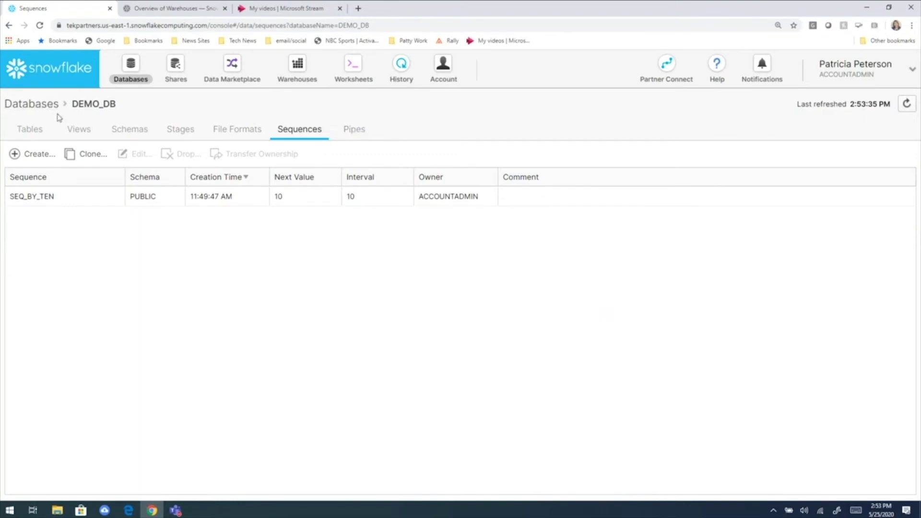
pyautogui.click(30, 130)
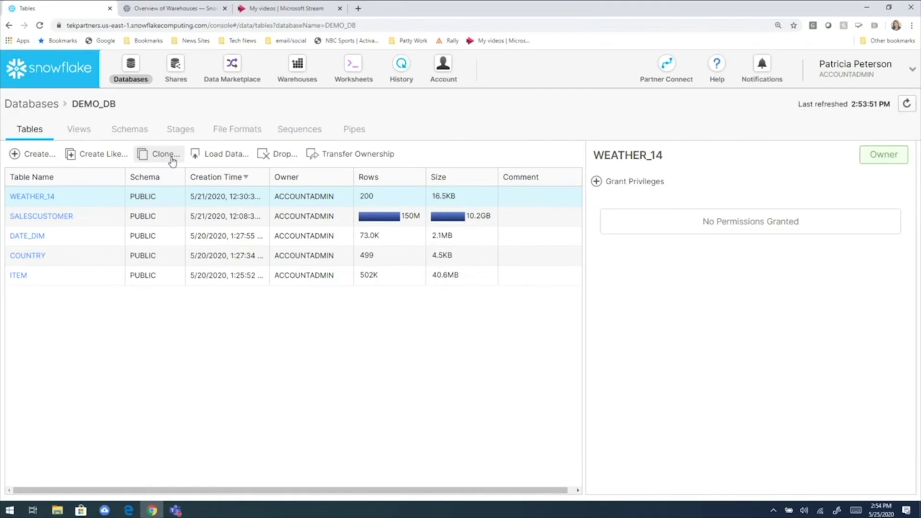
# Clone the SALESCUSTOMER table under the name mycustomers, checking the generated SQL before finishing.
pyautogui.click(103, 219)
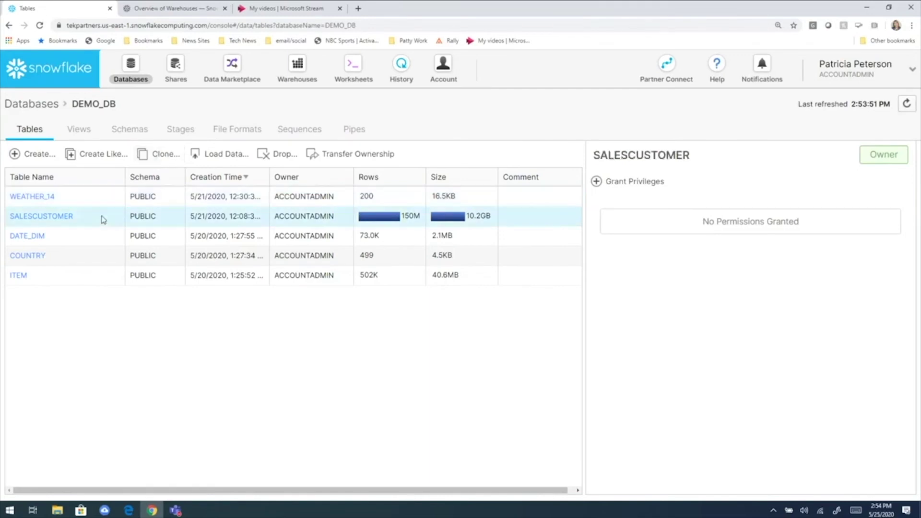
pyautogui.click(166, 154)
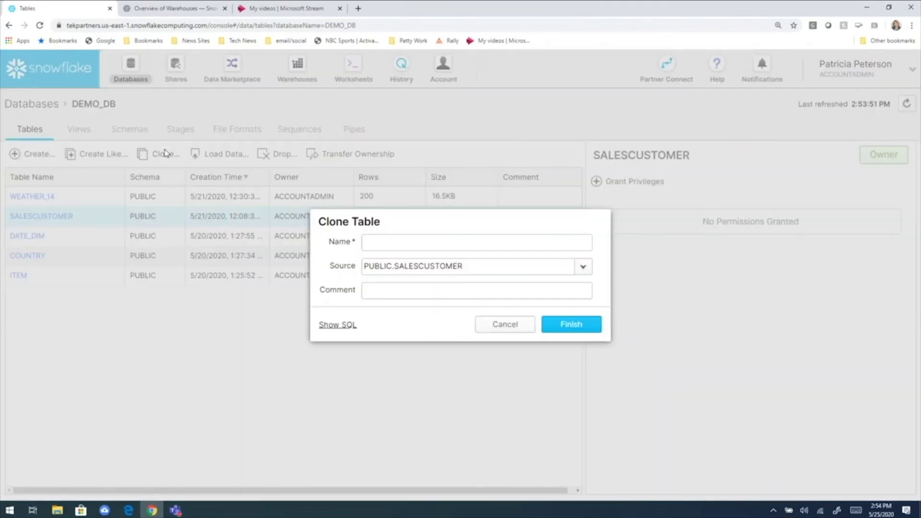
pyautogui.click(403, 241)
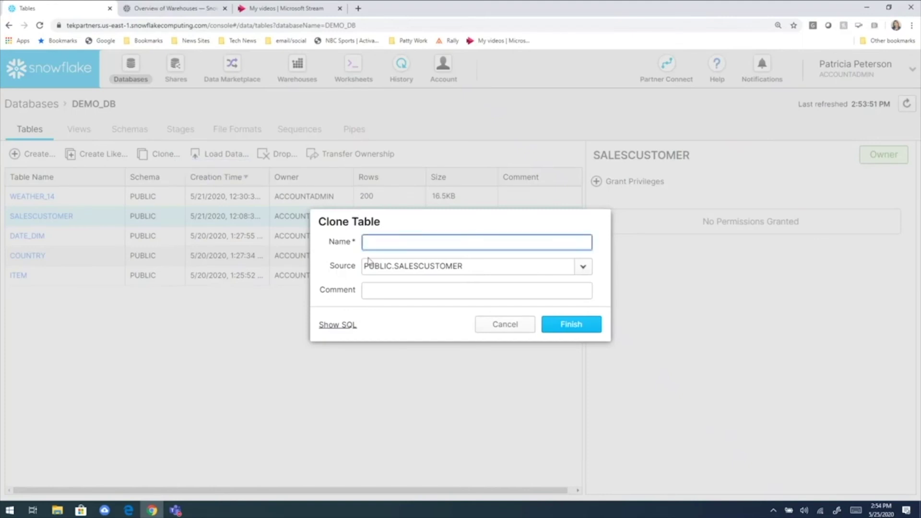
pyautogui.write('mycustomers')
pyautogui.click(348, 325)
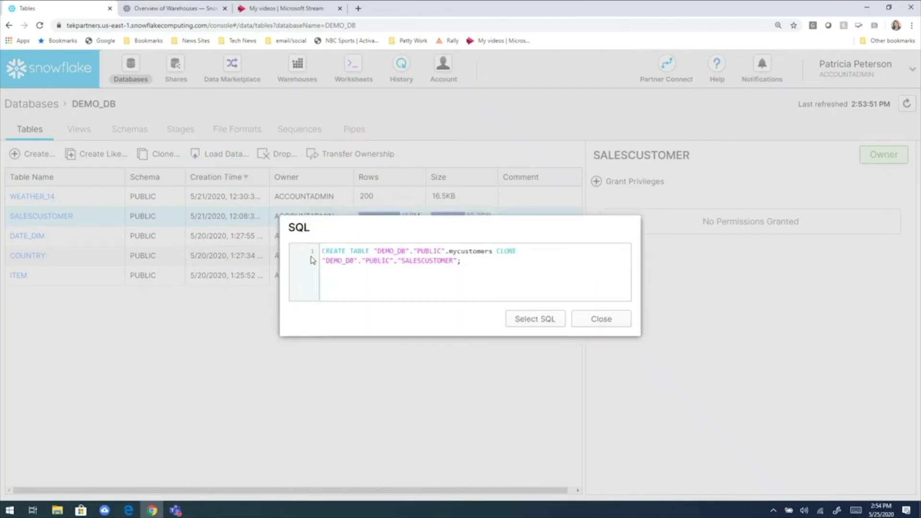
pyautogui.click(602, 319)
pyautogui.click(577, 326)
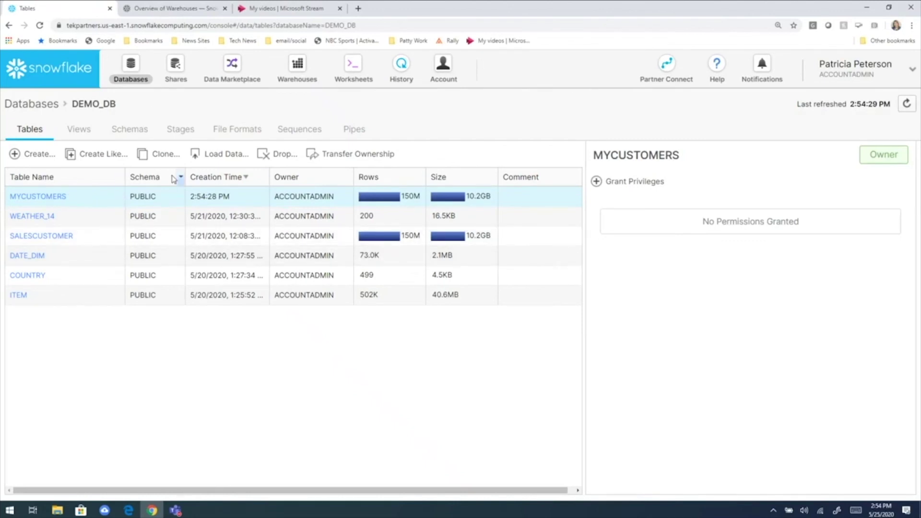
# Return to the list of all databases and select DEMO_DB there.
pyautogui.click(43, 108)
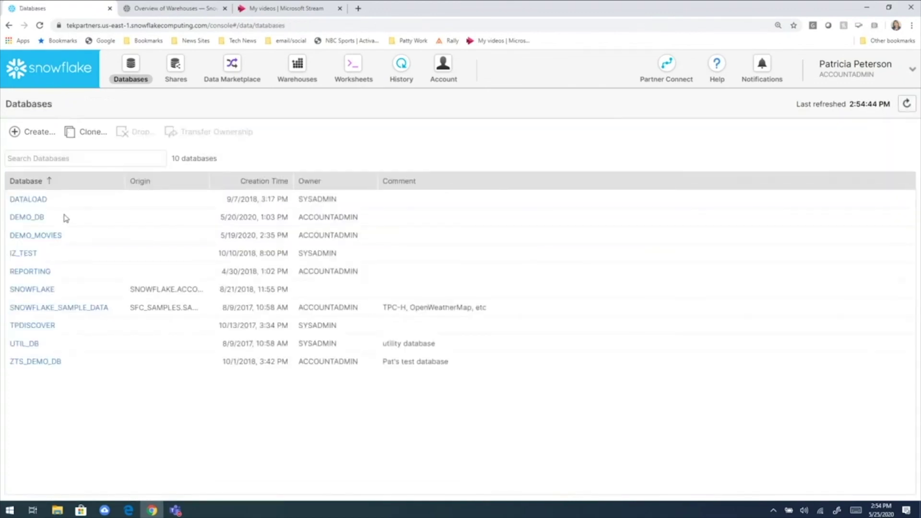
pyautogui.click(60, 219)
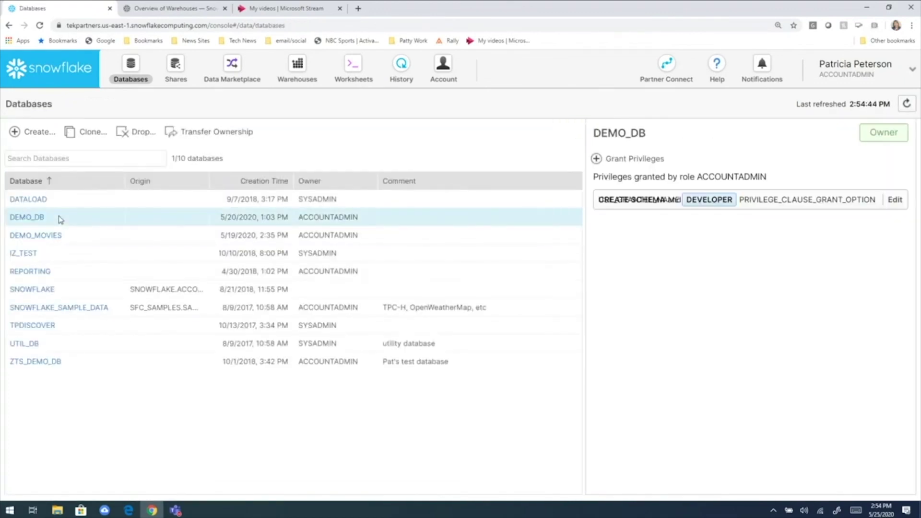